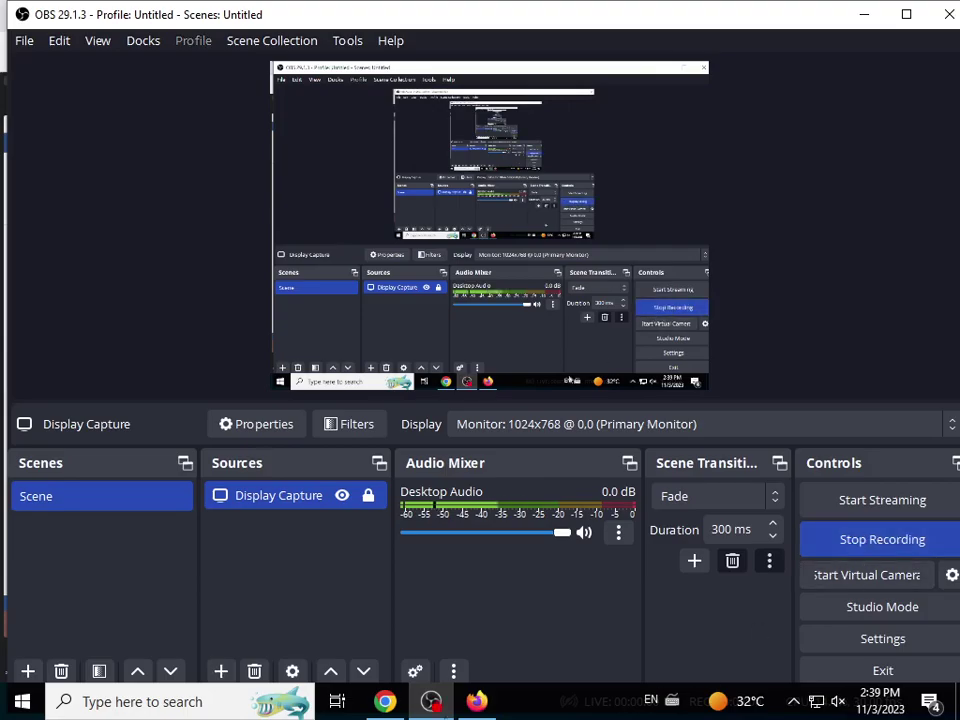
- Start the OBS Studio screen recording to capture the Google Meet session
left_click(380, 701)
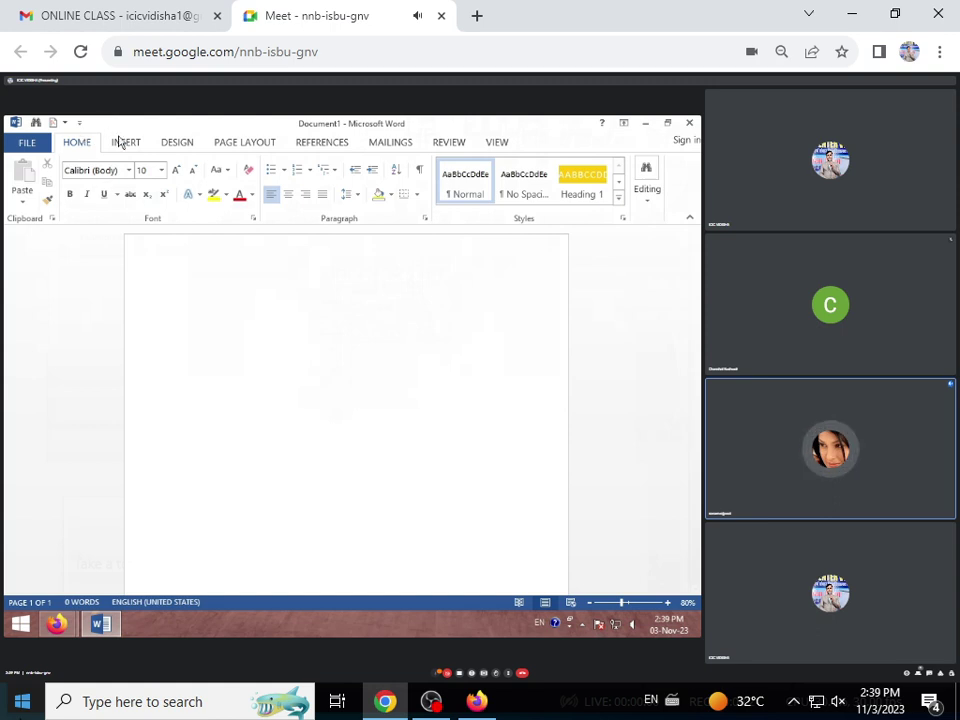
left_click(125, 142)
left_click(185, 142)
left_click(255, 143)
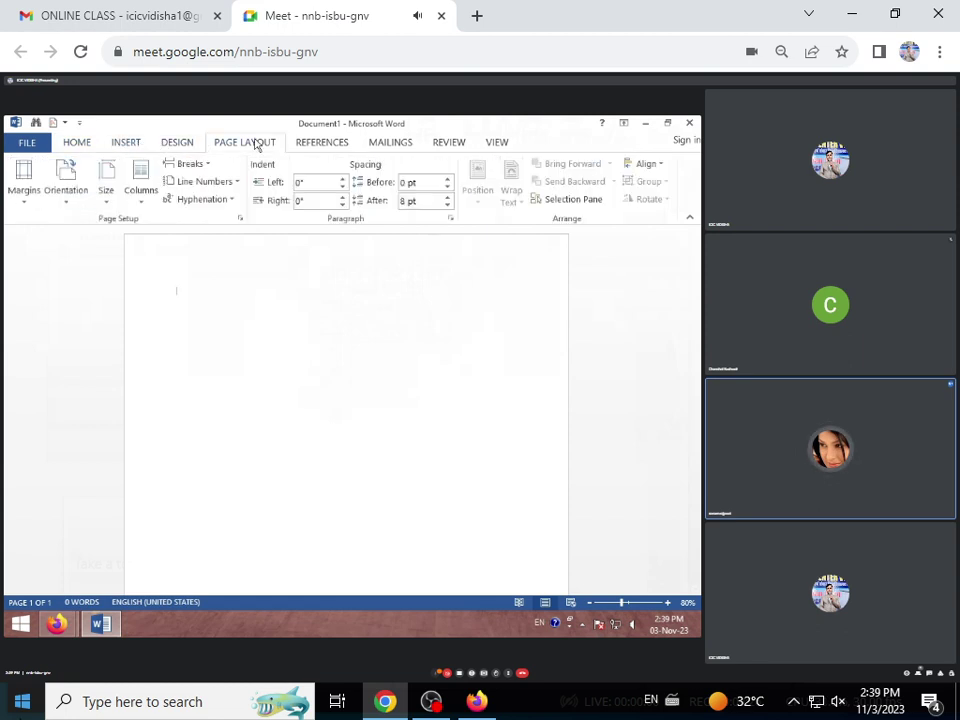
left_click(180, 144)
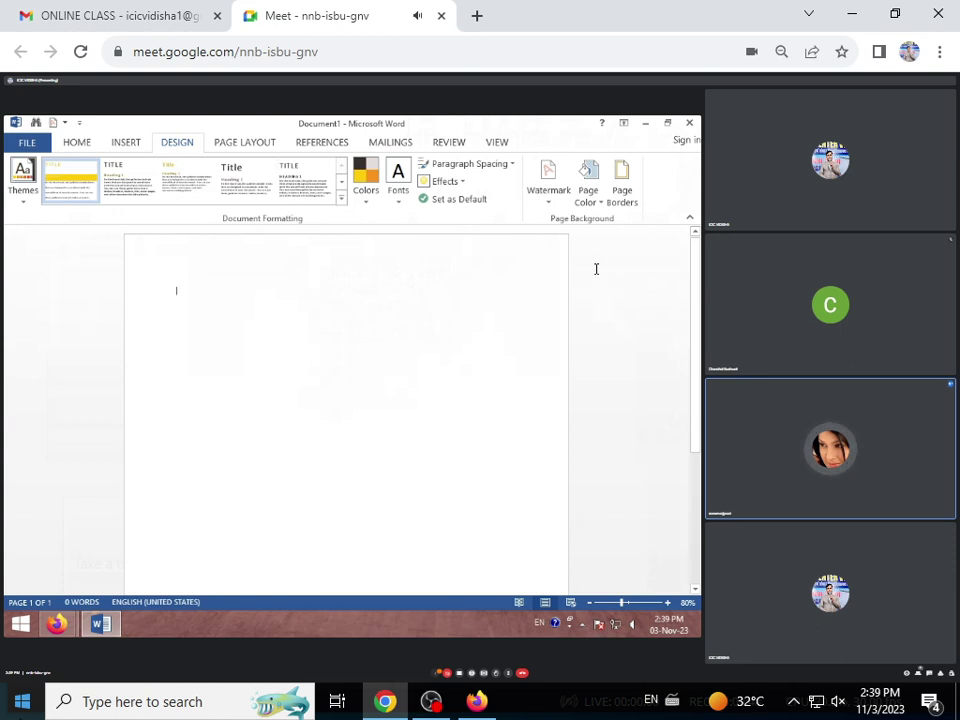
mouse_move(687, 398)
scroll(685, 422, "down", 3)
scroll(685, 422, "up", 3)
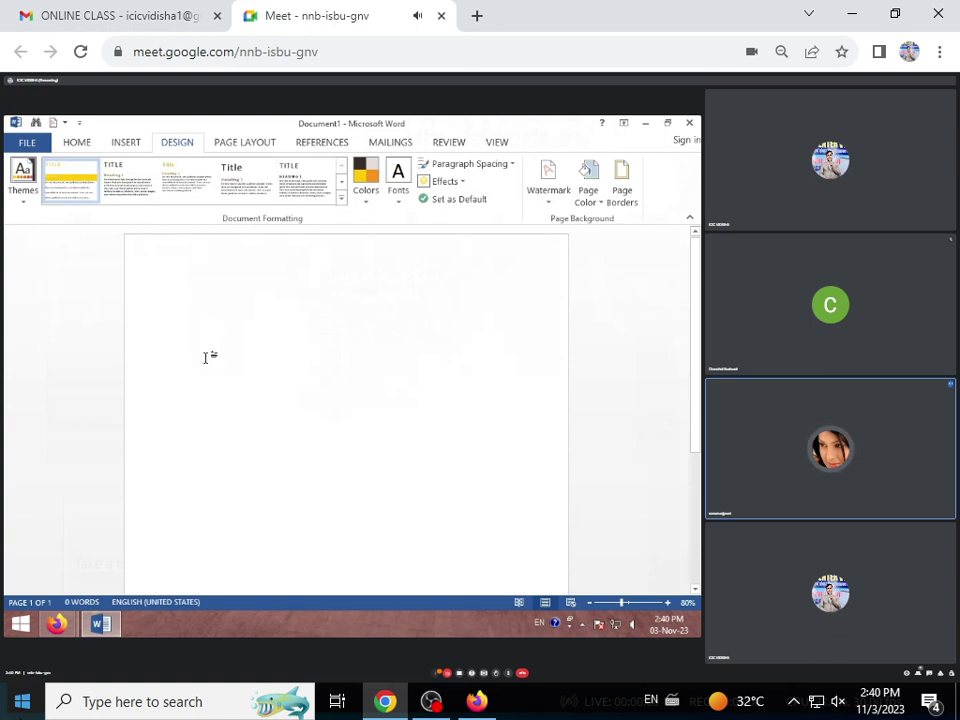
left_click(80, 143)
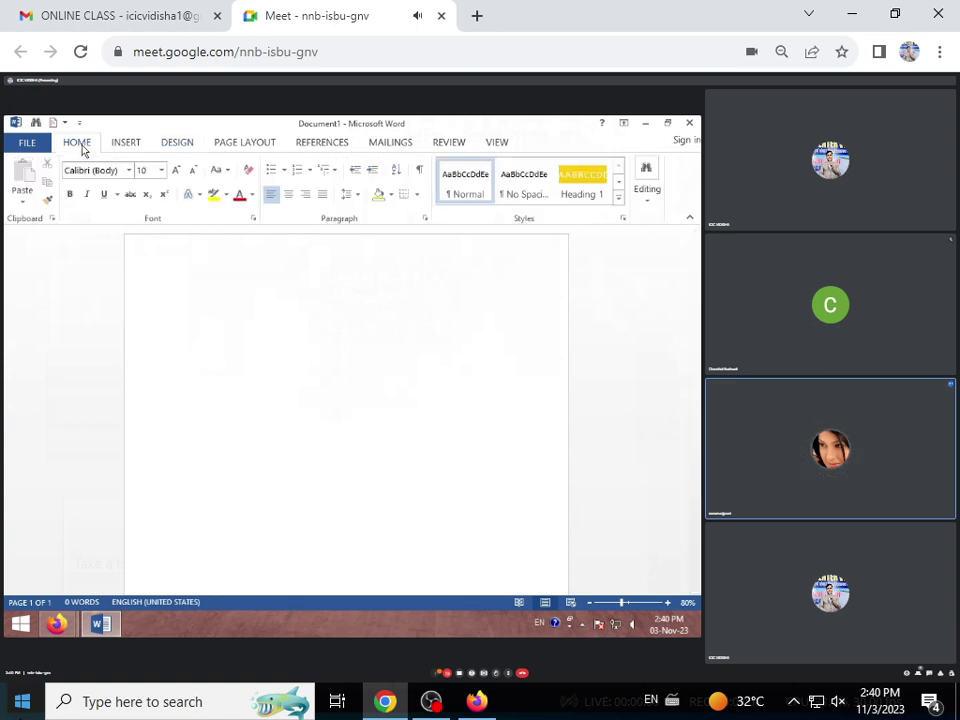
- Raise the blank document's Calibri (Body) font size to 16 pt
double_click(176, 170)
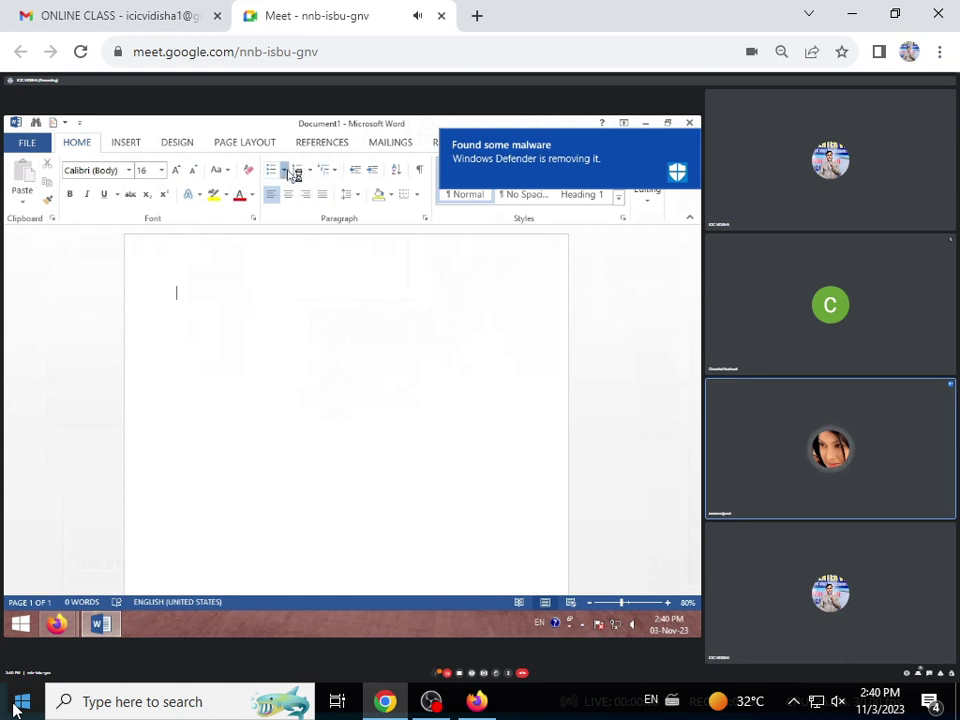
- Create a bulleted list of four placeholder lines: HJHGJHGJH, HJHGJHGJH, HJHGJ, HGJHGJHGJ
left_click(284, 170)
left_click(270, 173)
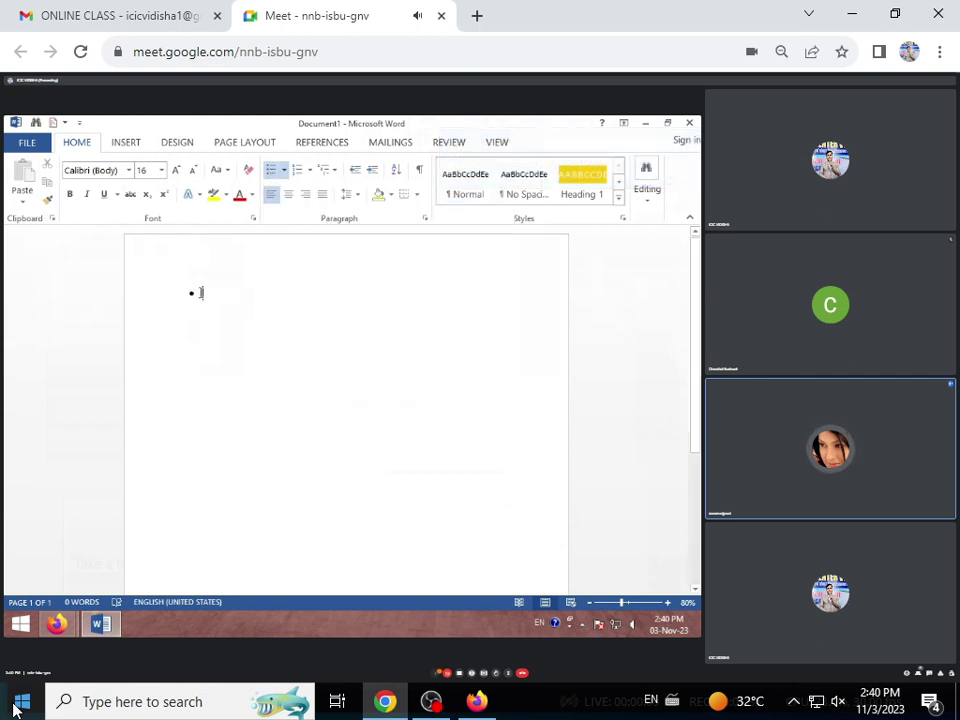
type("HJ")
type("HGJHGJH")
key("Return")
type("HJHGJHGJ")
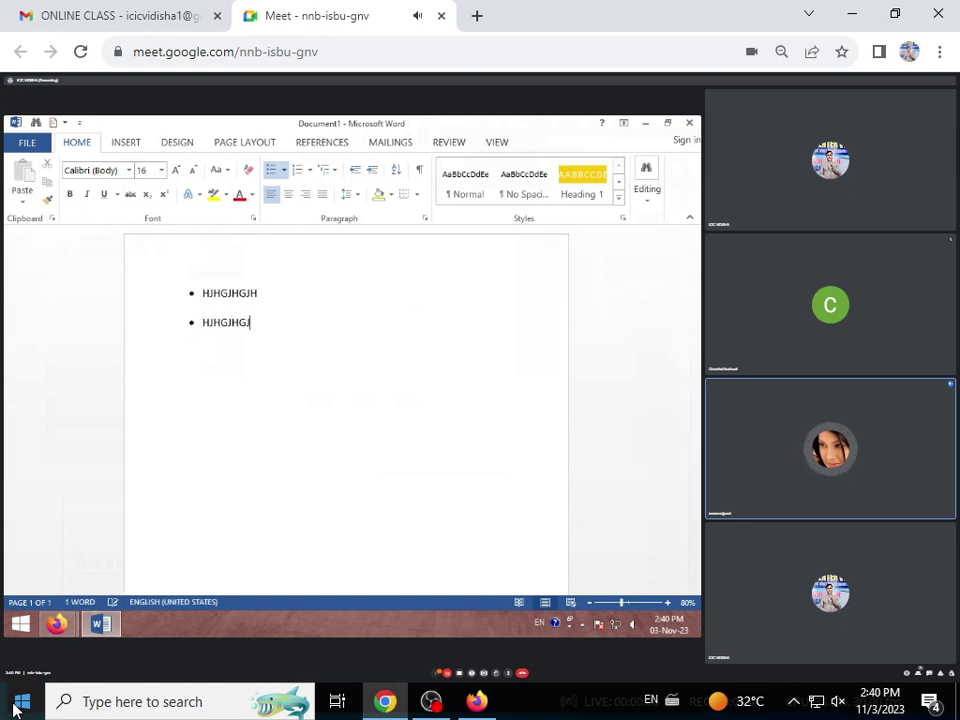
type("H")
key("Return")
type("HJHGJ")
key("Return")
type("HGJH")
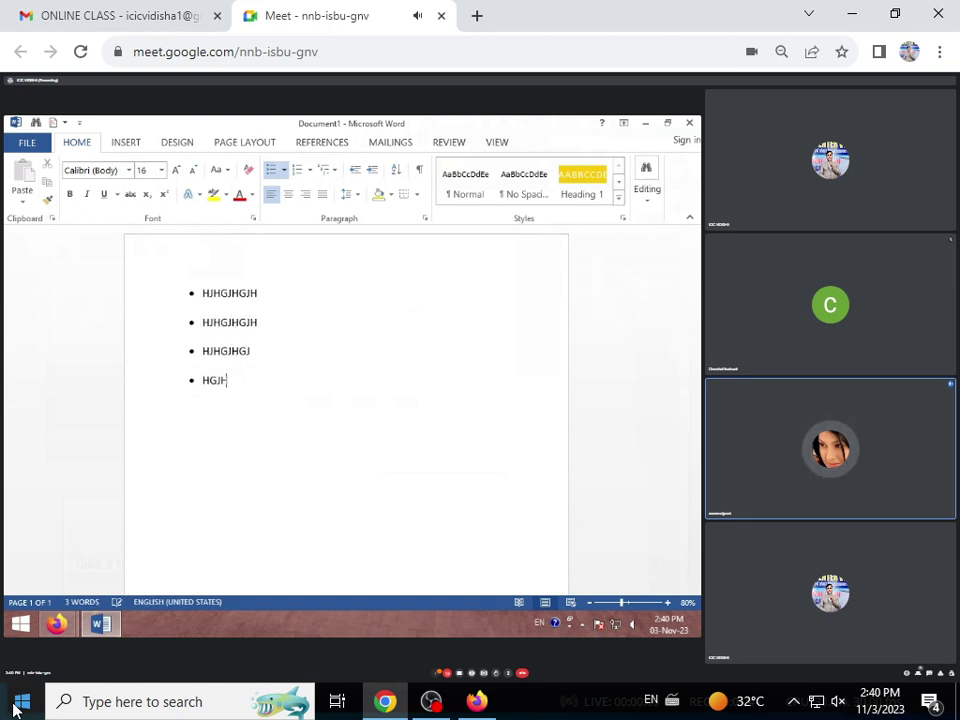
type("GJHGJ")
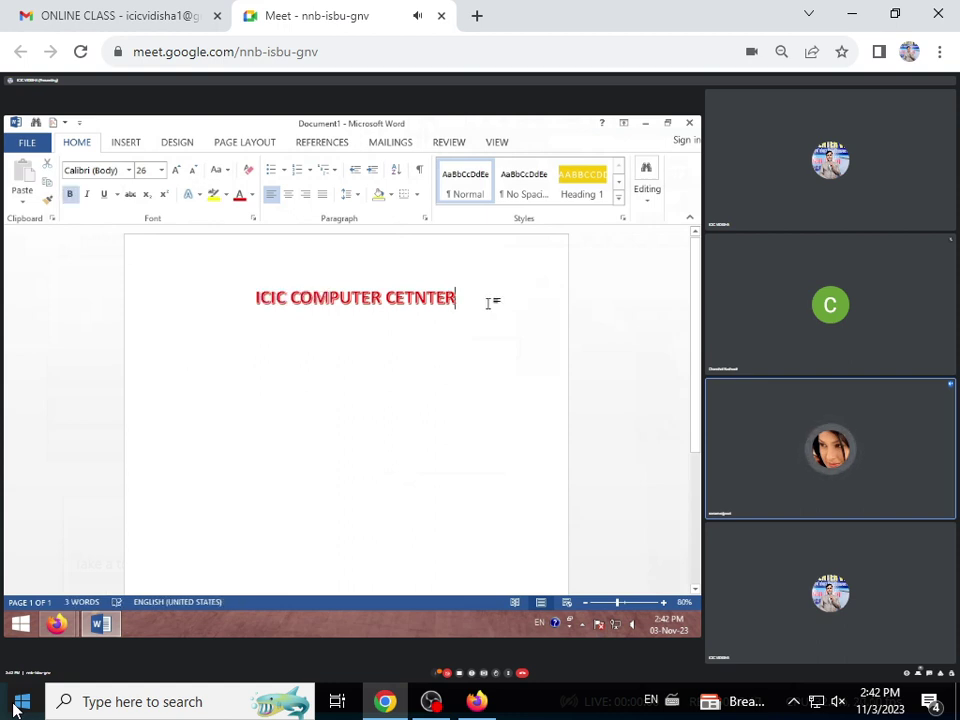
- Start a new line below the heading and set its font size to 11
key("Return")
left_click(177, 171)
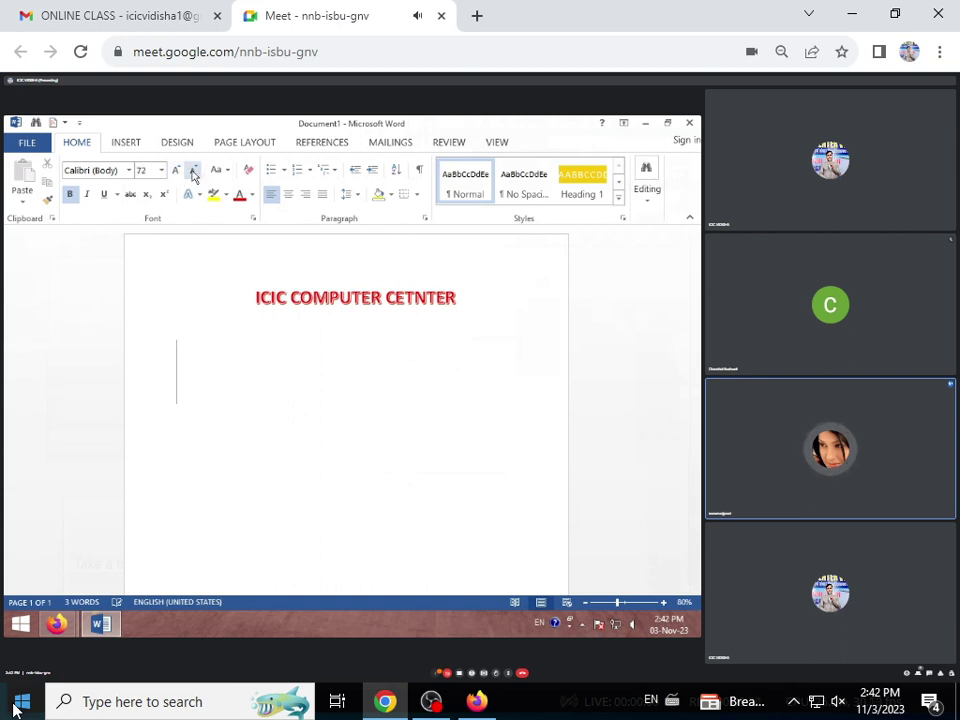
left_click(193, 172)
left_click(193, 172)
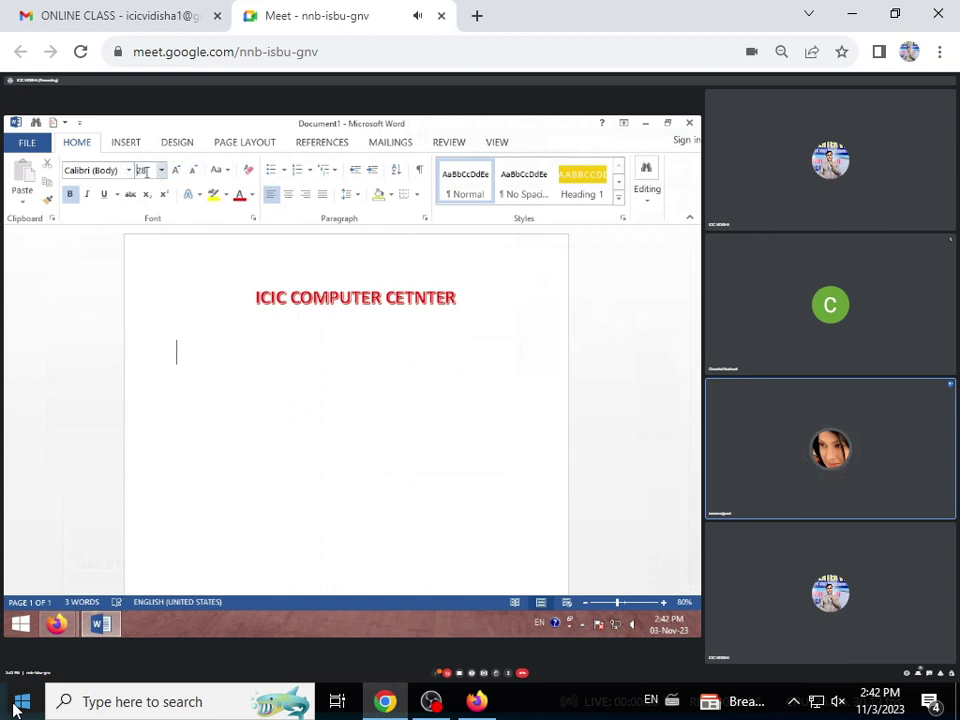
left_click(154, 170)
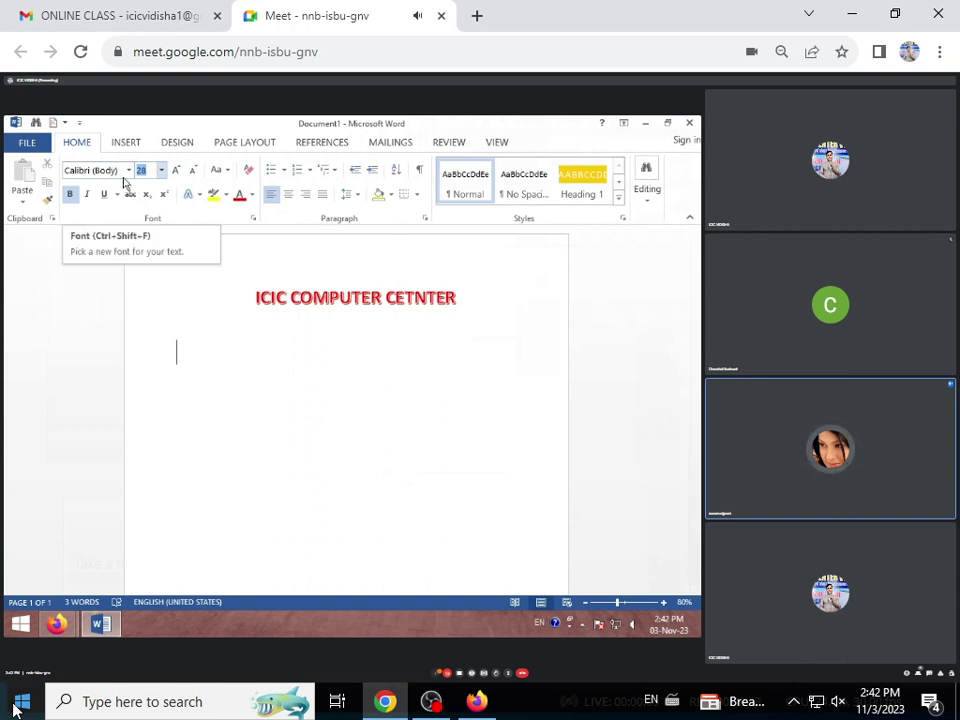
type("11")
type("Choos the currect answer –")
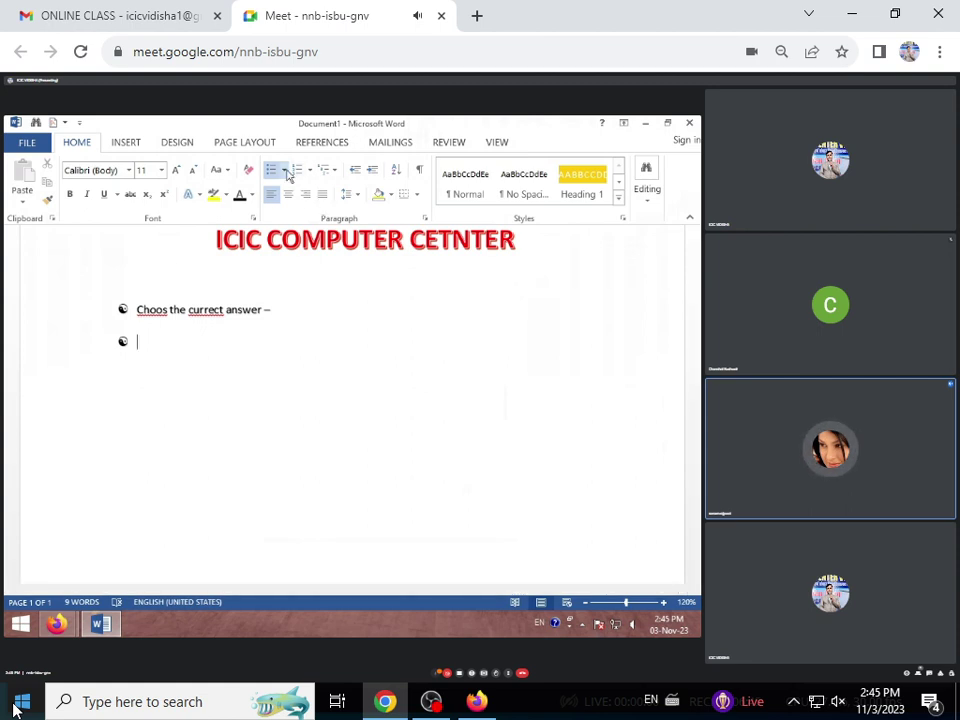
- Open the bullet style options for the copy-shortcut question list
left_click(286, 172)
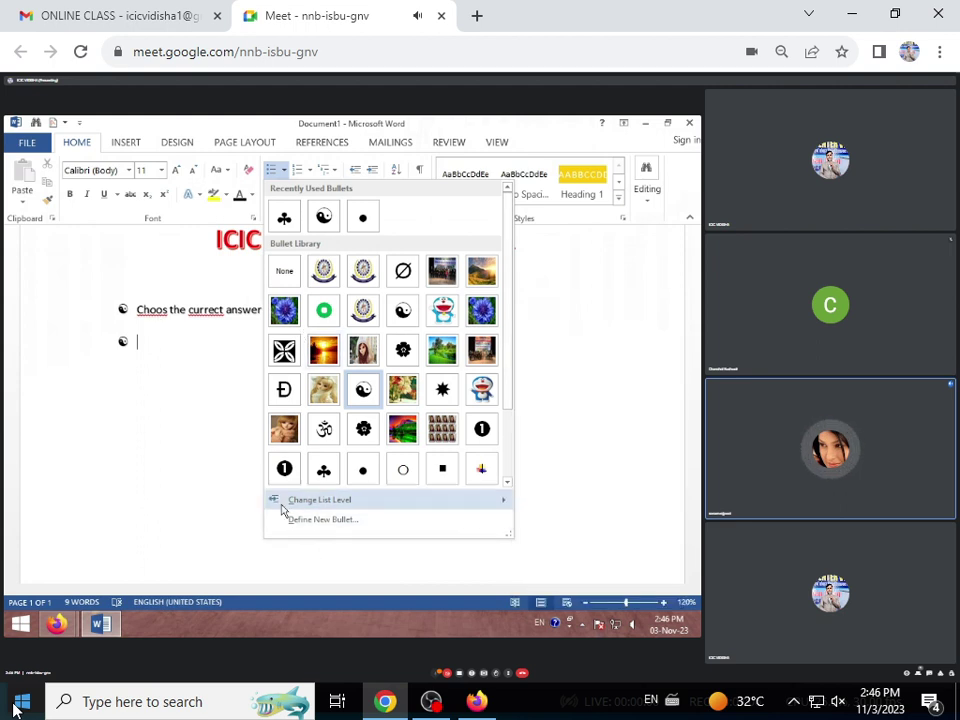
mouse_move(320, 499)
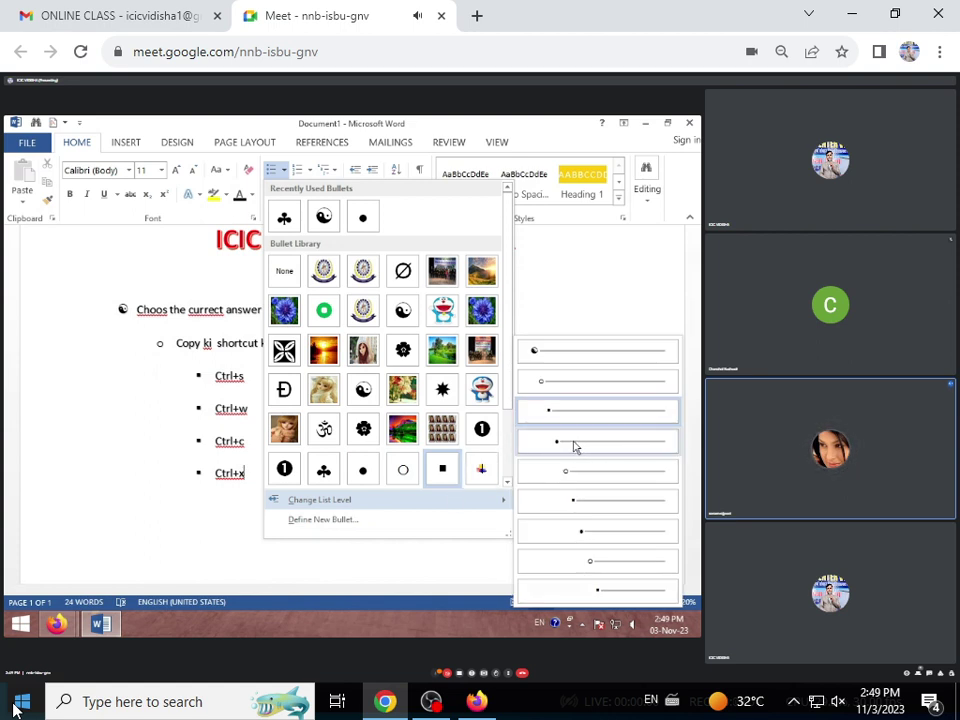
- Keep Ctrl+x at the option level and add an empty item below it
left_click(576, 443)
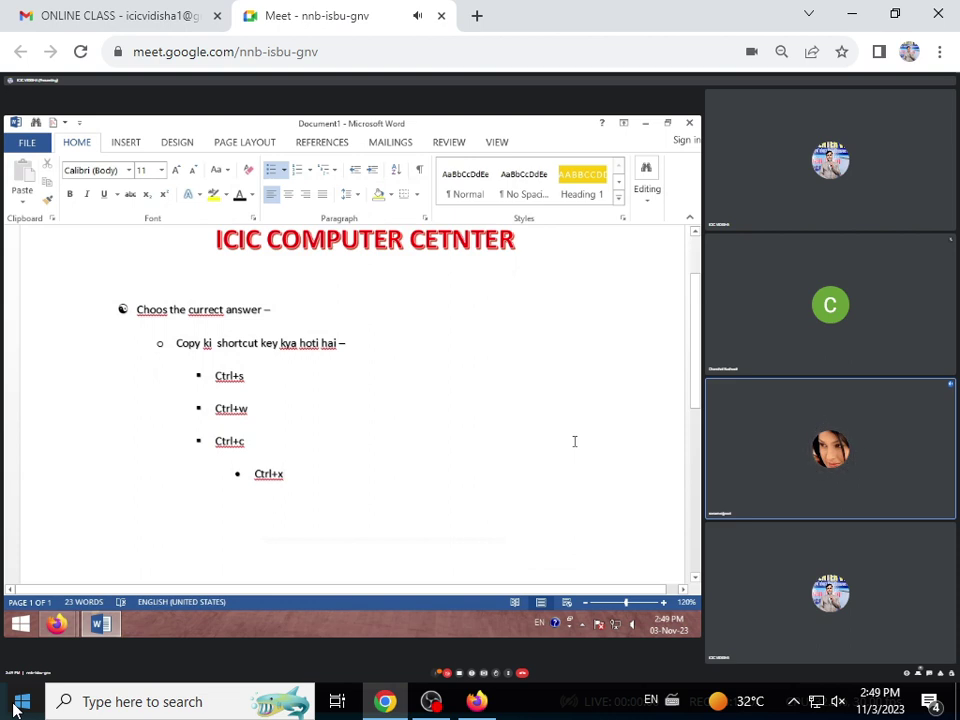
key("ctrl+z")
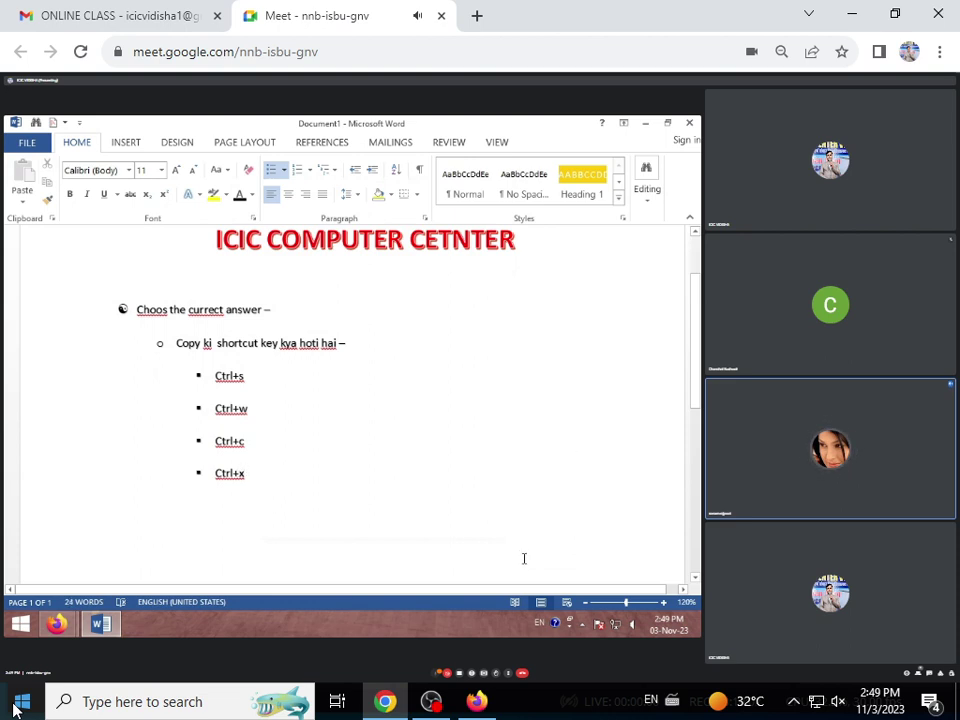
key("Return")
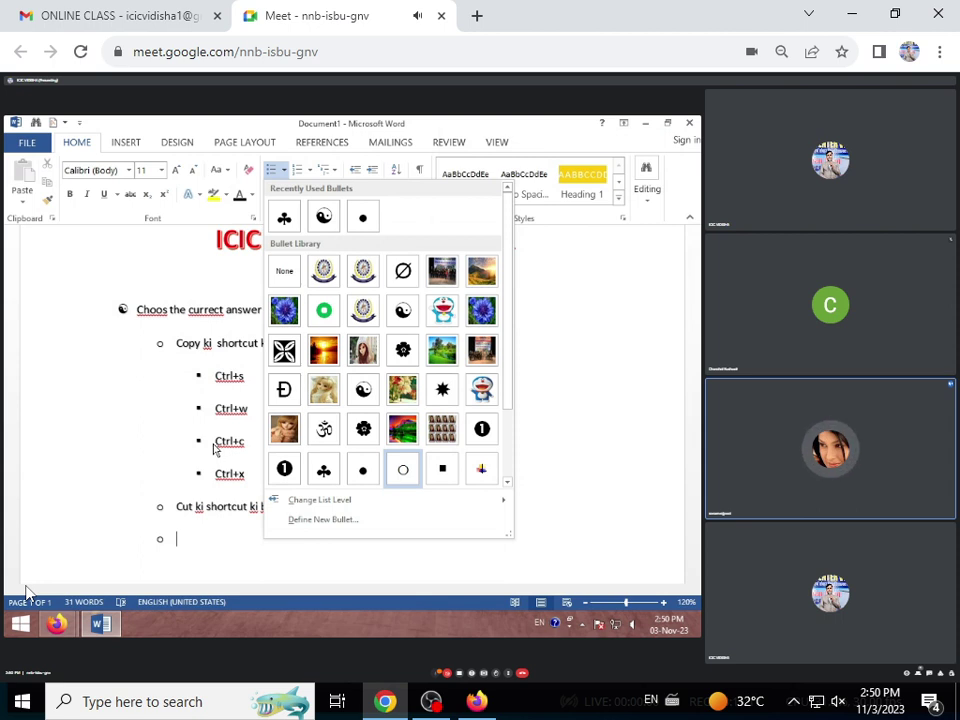
mouse_move(320, 499)
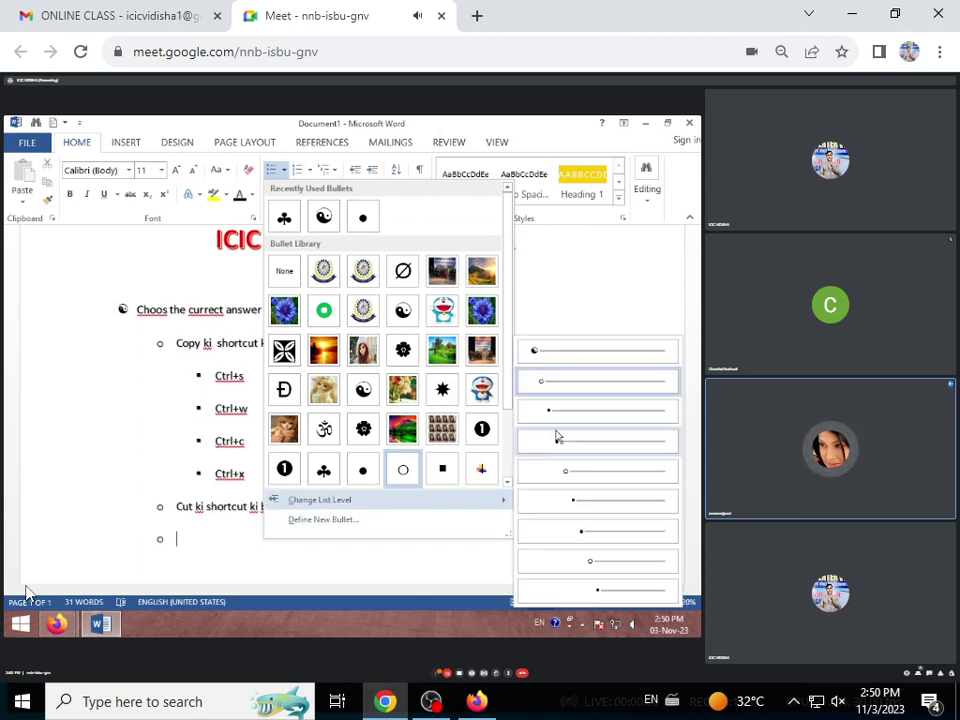
- Demote the empty item and list options Ctrl, Hgdkjfh, Gfhg and Gh
left_click(557, 411)
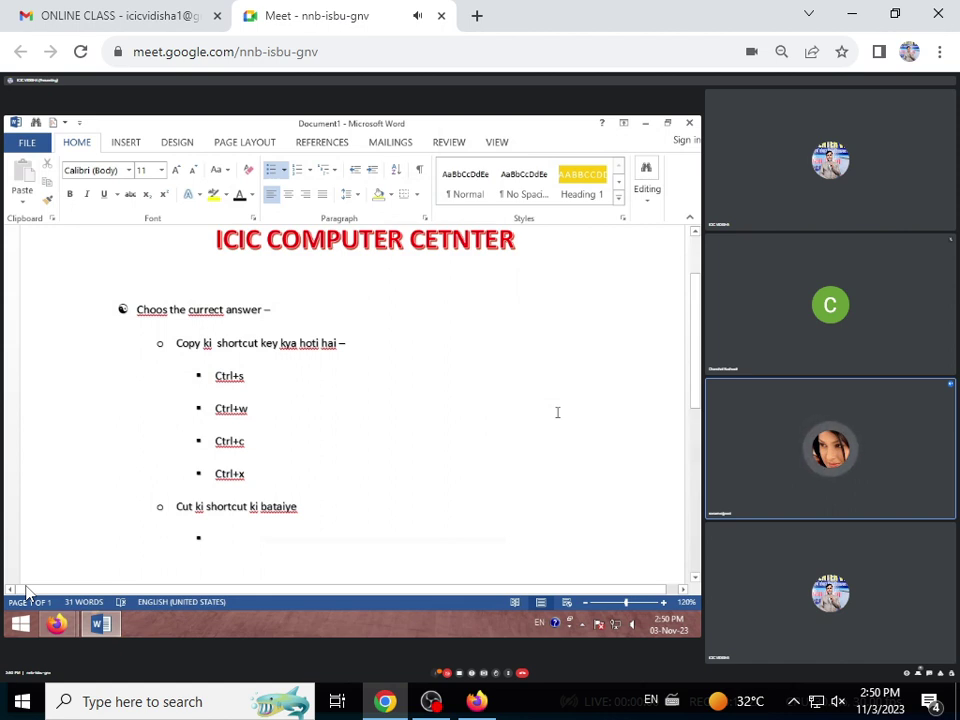
type("ct")
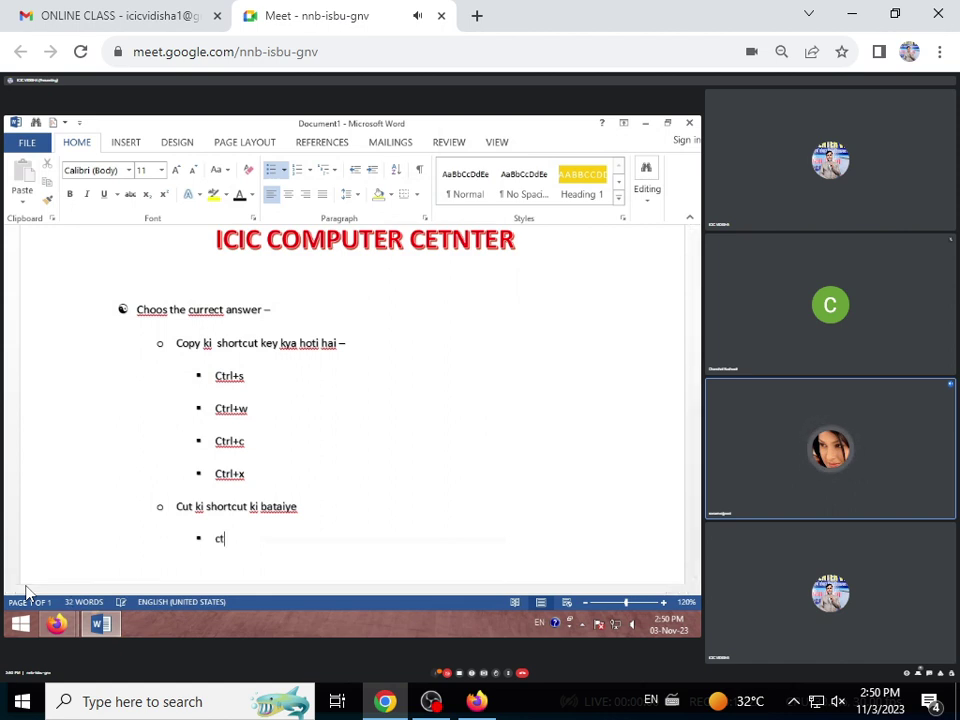
type("rl")
key("Return")
type("hgdkjfh")
key("Return")
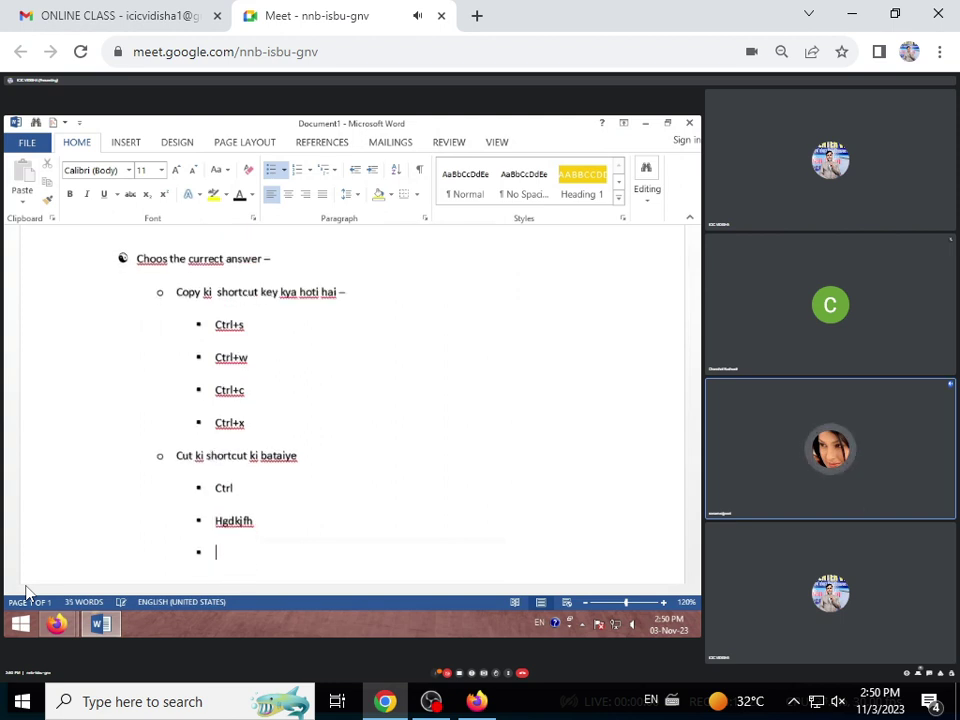
type("gfhg")
key("Return")
type("gh")
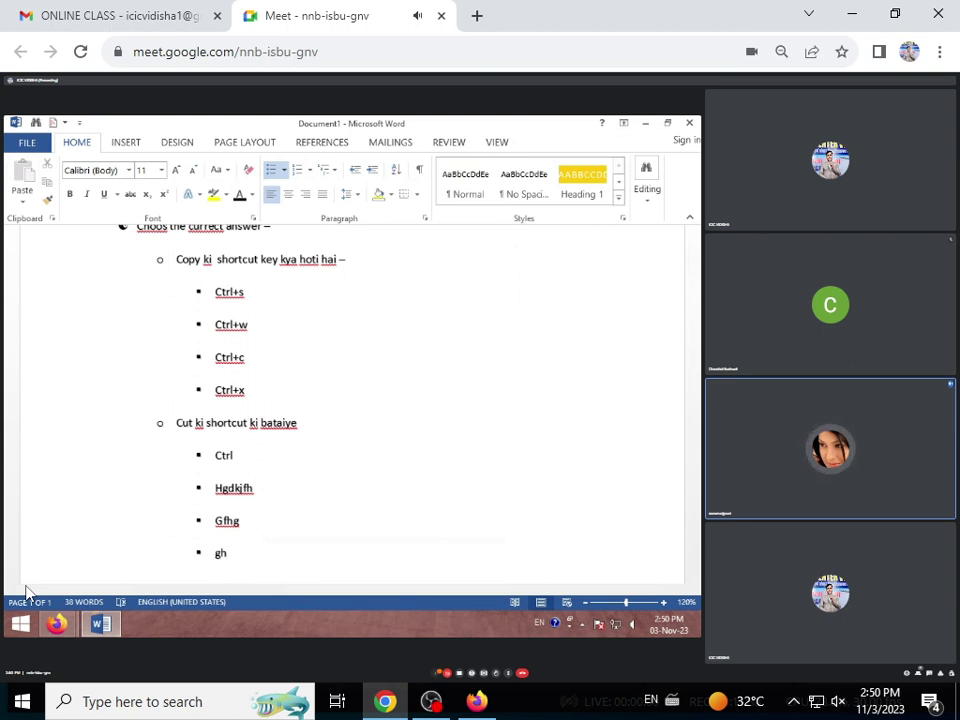
key("Return")
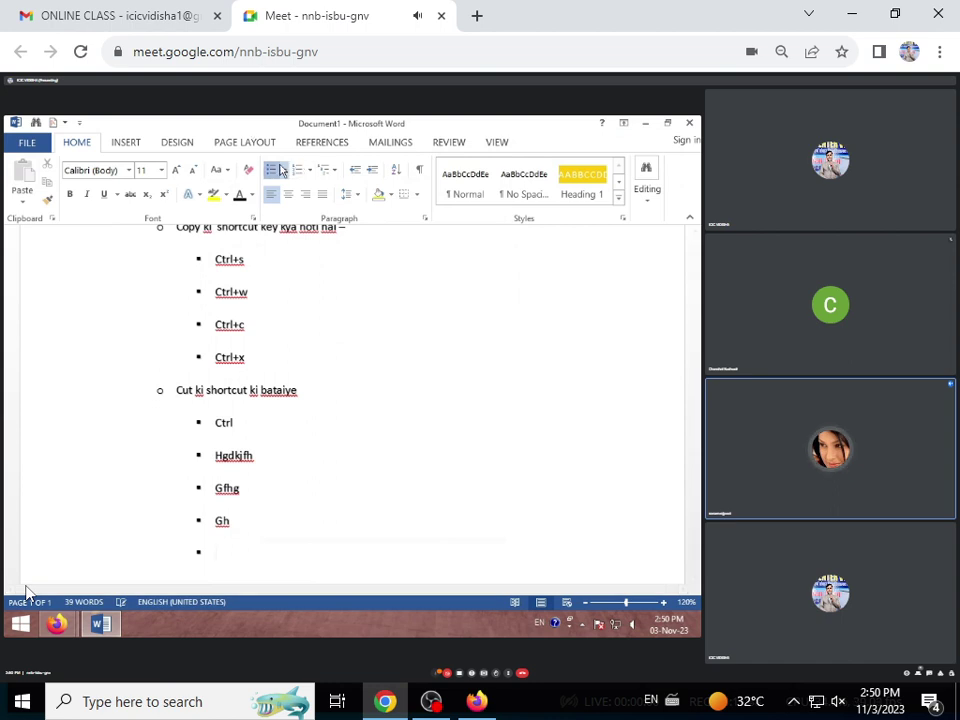
- Add a new bullet line below Gh and promote it to the top list level
left_click(272, 170)
left_click(285, 170)
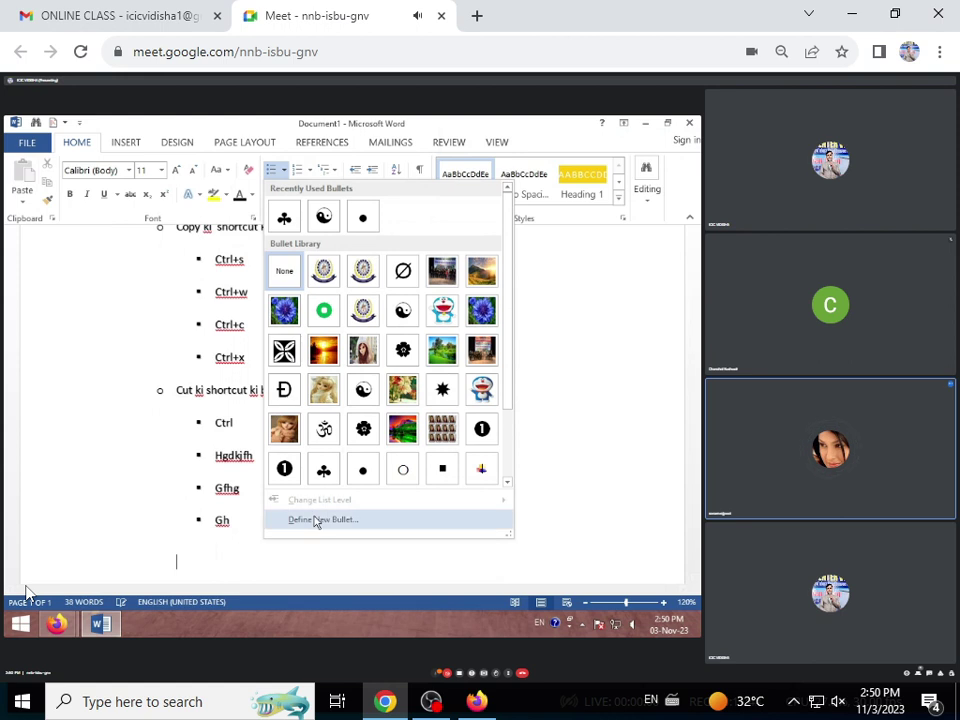
left_click(214, 555)
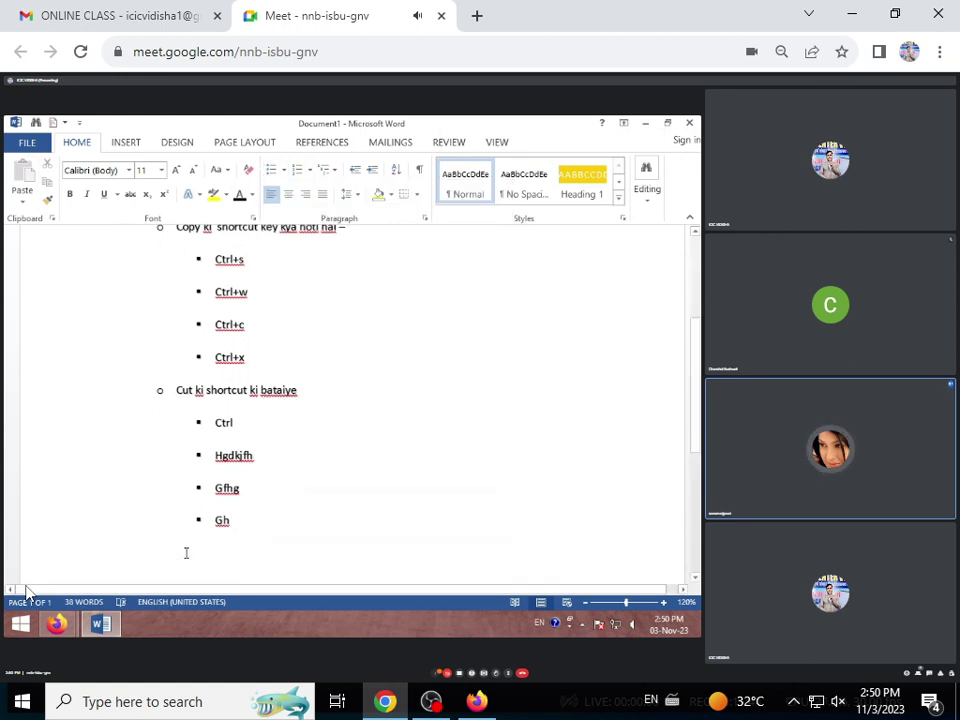
left_click(230, 521)
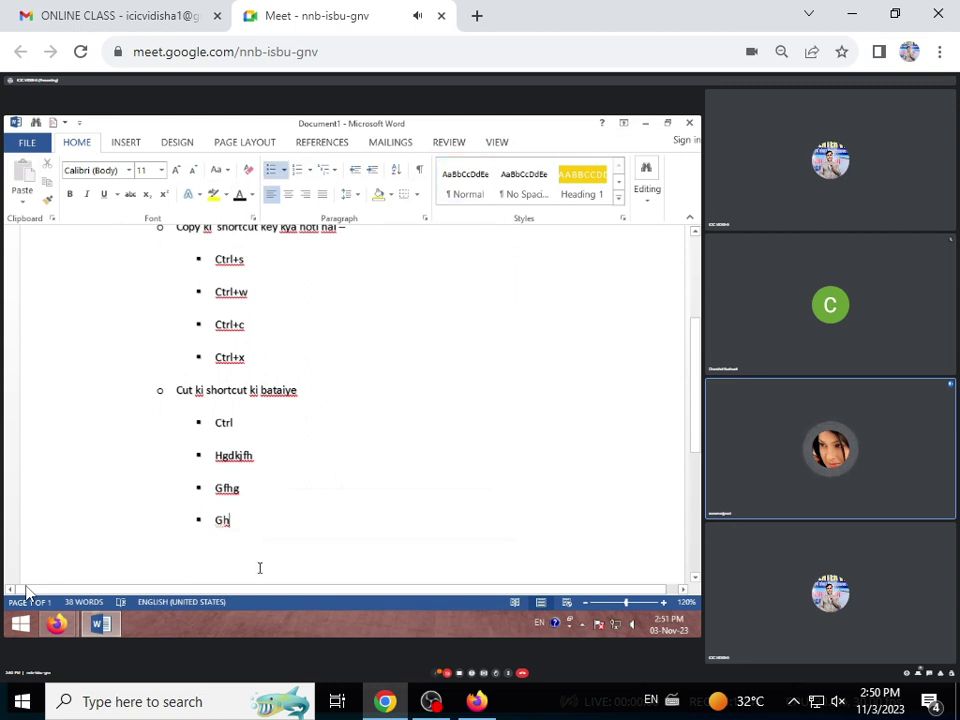
key("Return")
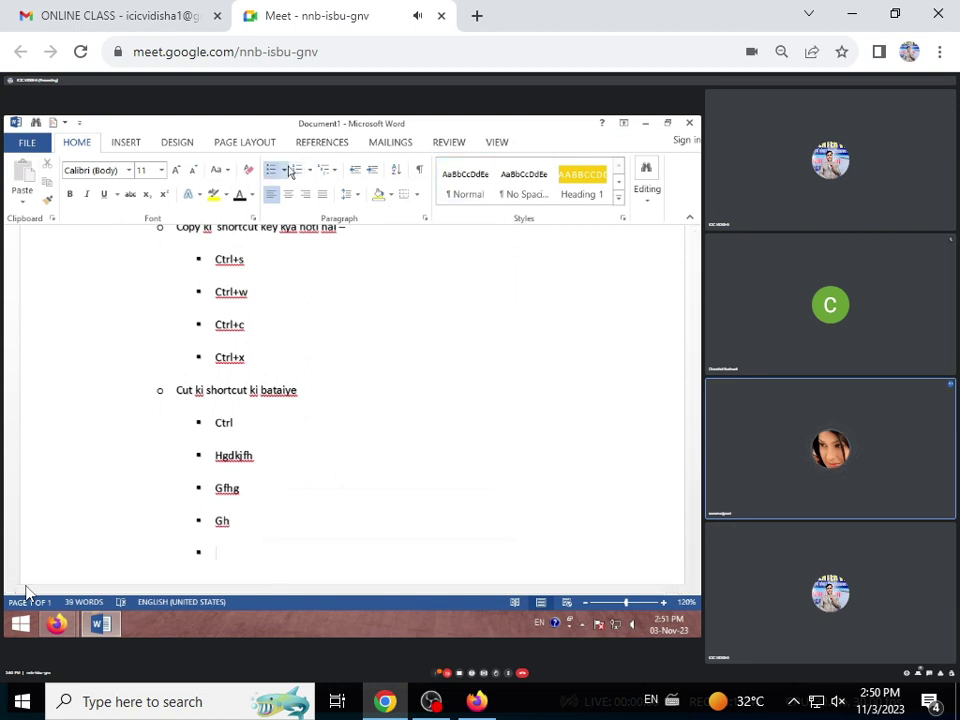
left_click(286, 171)
mouse_move(320, 499)
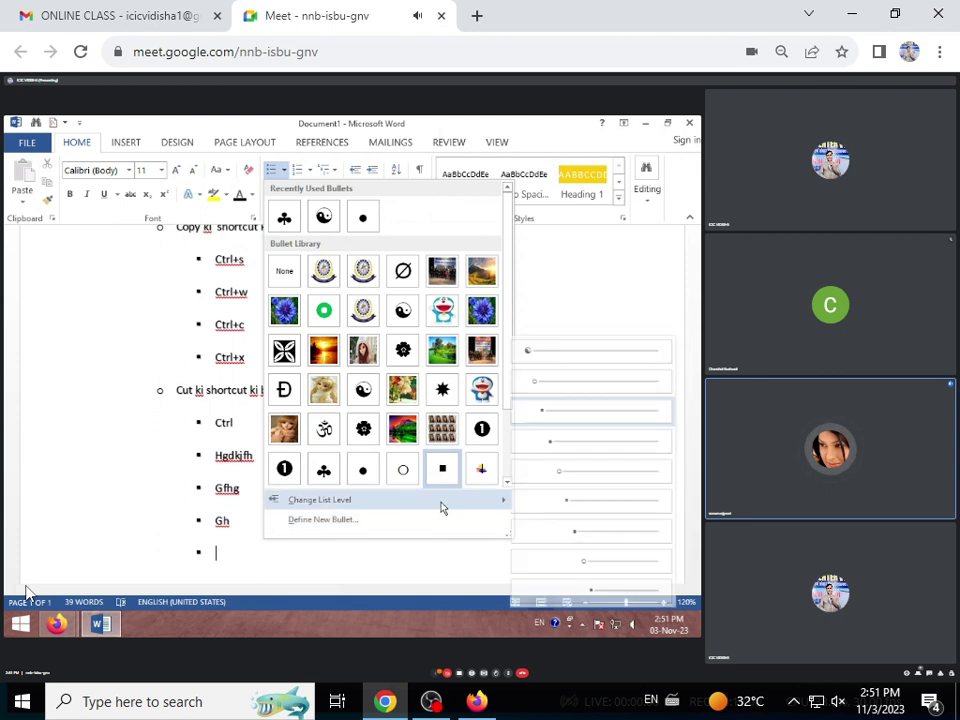
left_click(600, 347)
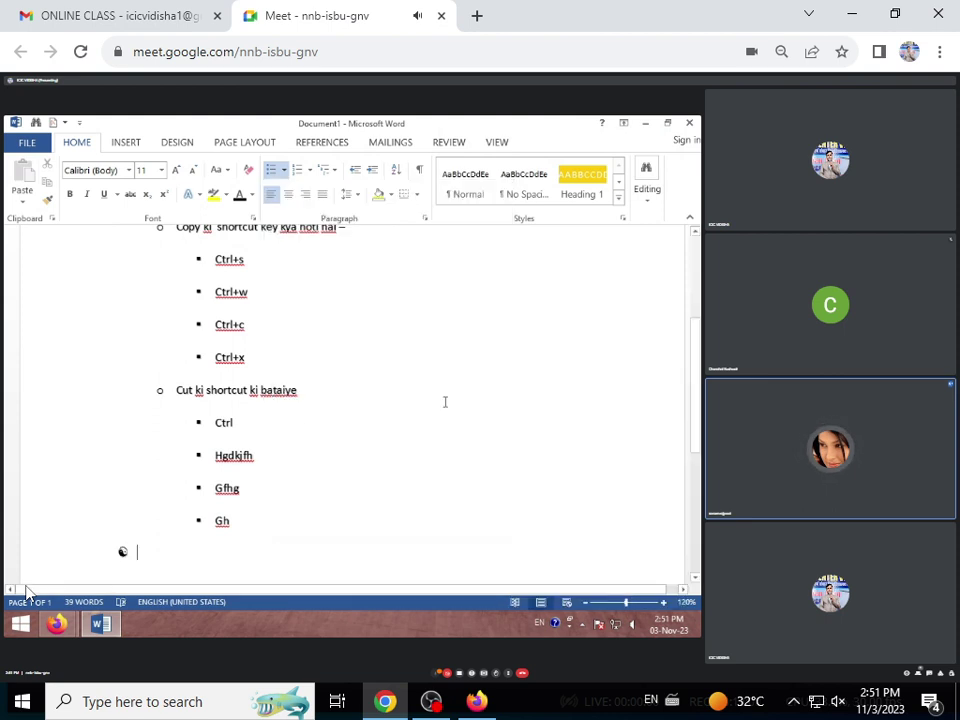
- Toggle the empty line's bullet off and on, then set it to list level 2
scroll(300, 380, "up", 2)
scroll(153, 426, "down", 2)
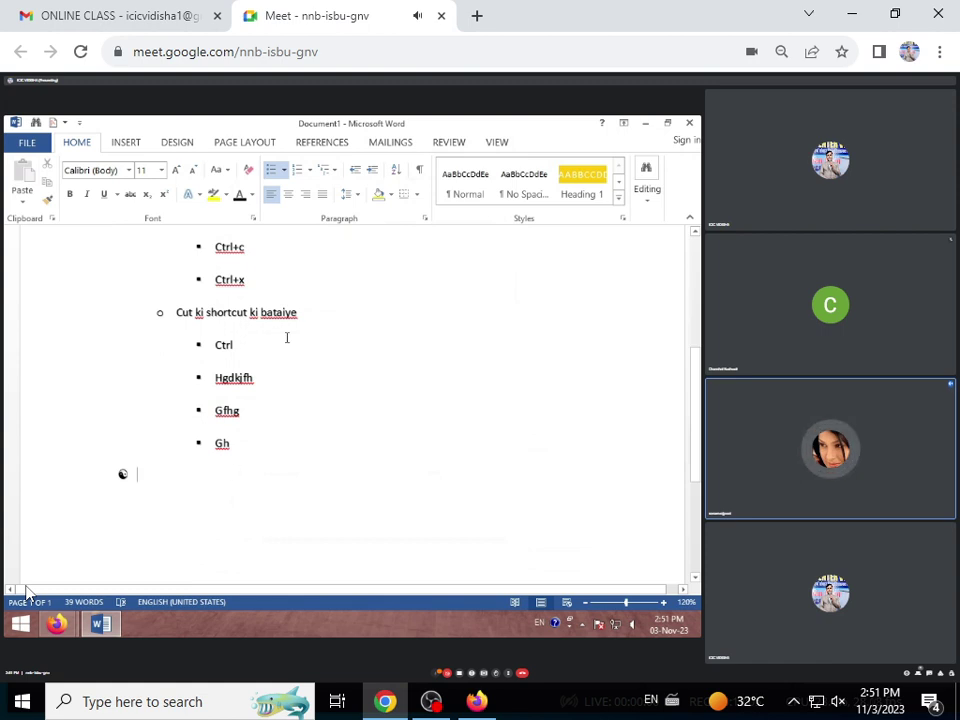
left_click(281, 175)
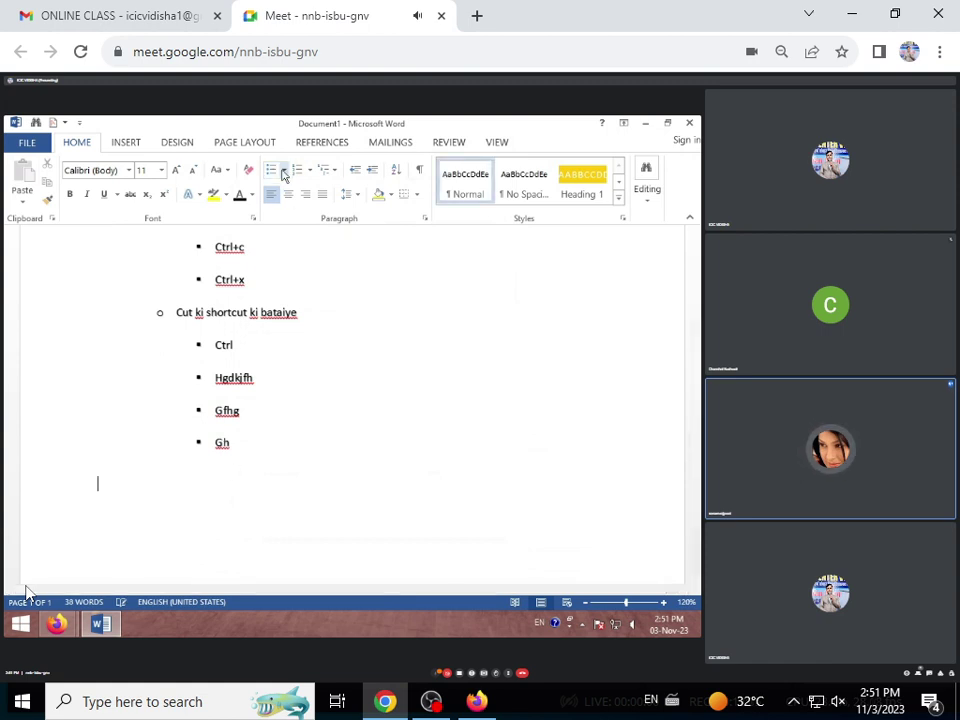
left_click(274, 171)
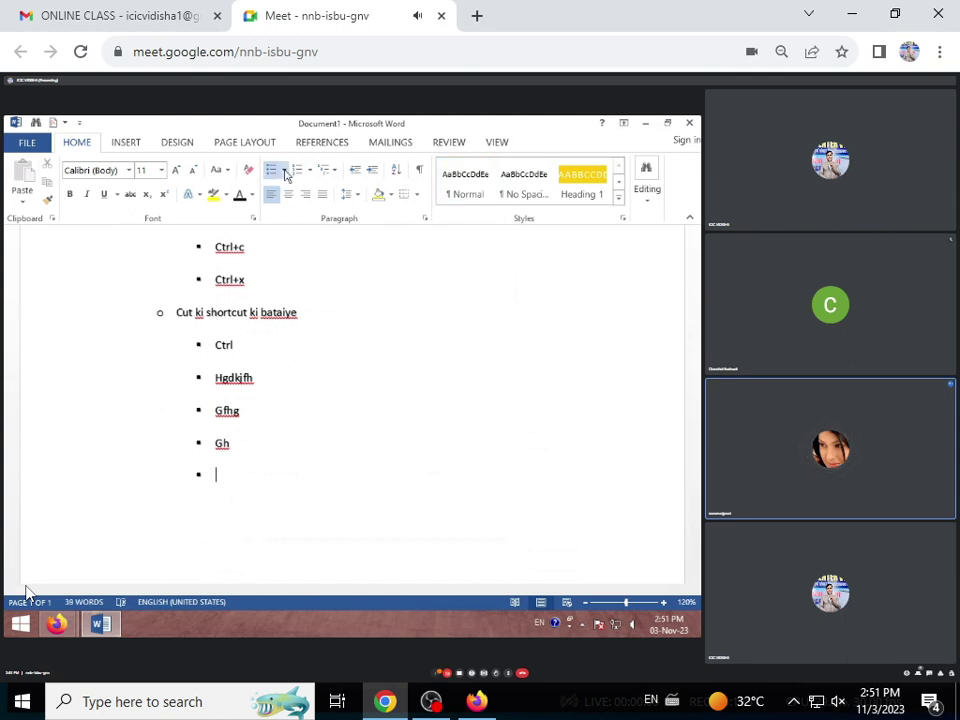
left_click(285, 178)
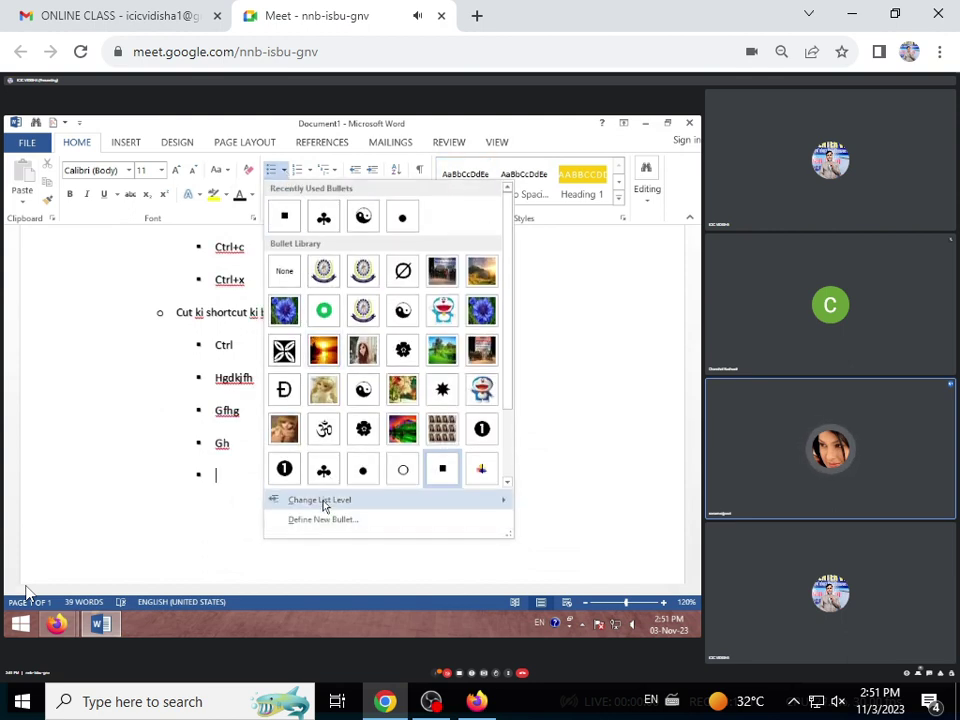
left_click(548, 384)
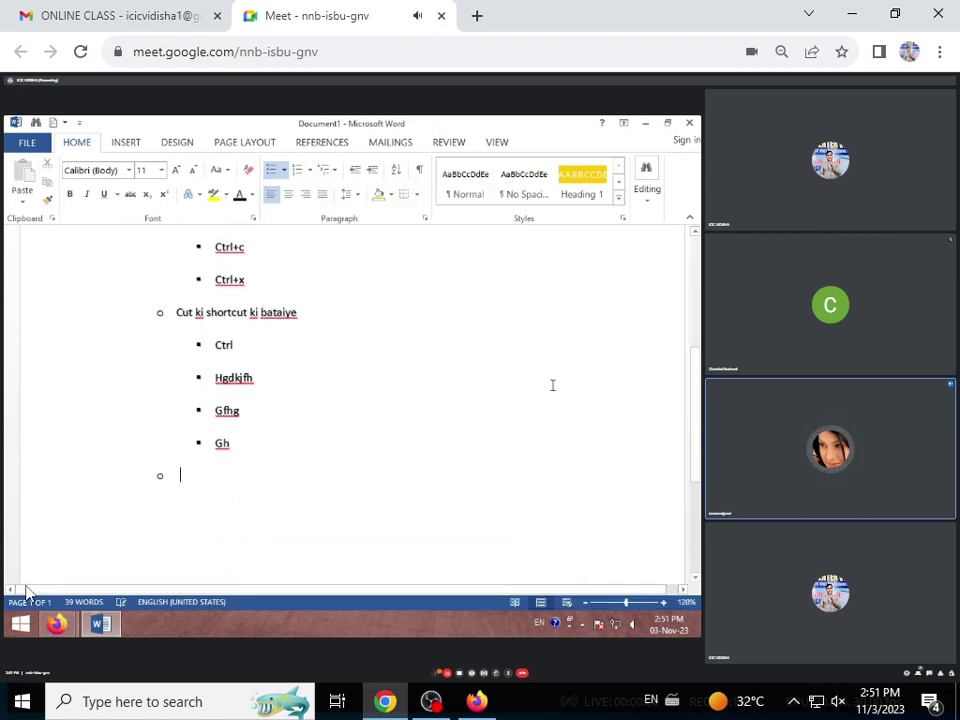
- Scroll up to review the question list, then back down to the last line
scroll(296, 557, "up", 1)
scroll(249, 544, "up", 1)
scroll(249, 544, "up", 1)
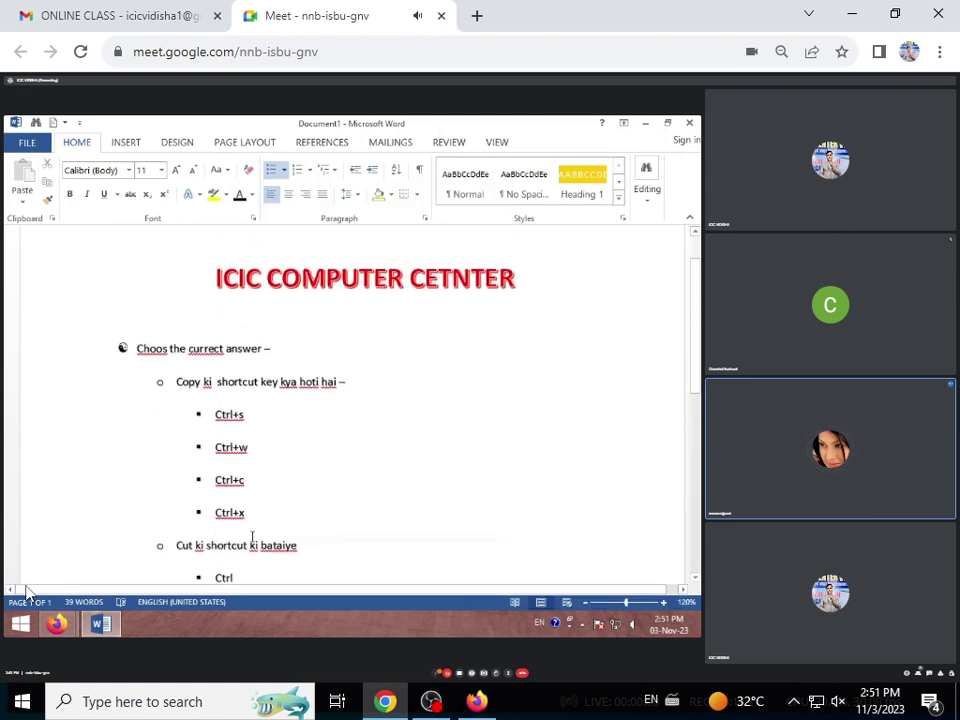
scroll(249, 544, "down", 1)
scroll(252, 536, "down", 2)
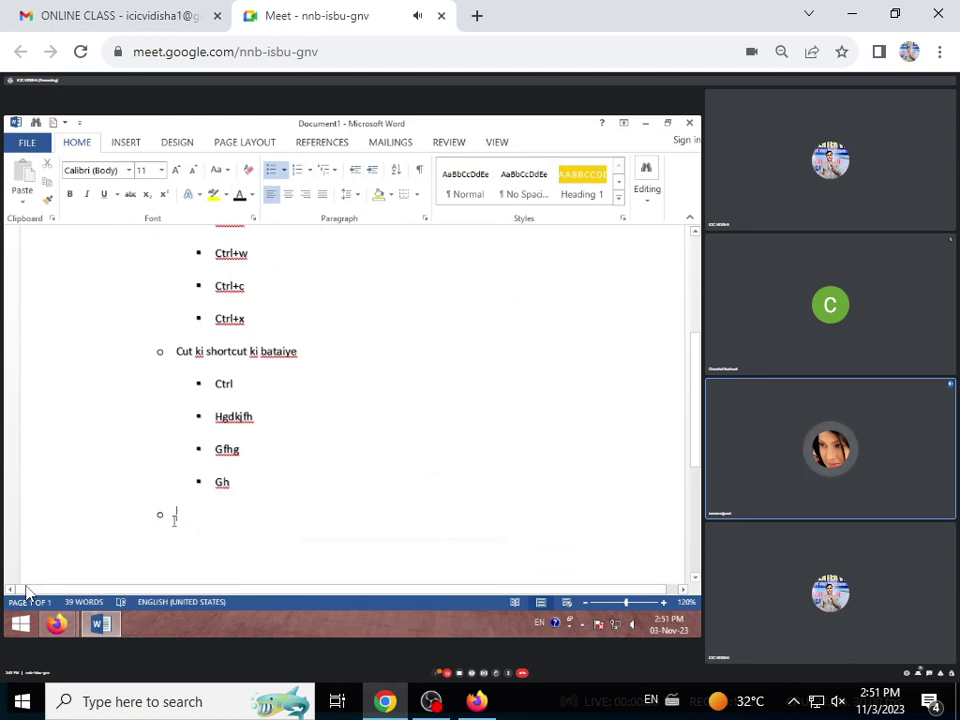
- Delete the empty sub-bullet and add a new item below Gh, outdented to level 1
key("BackSpace")
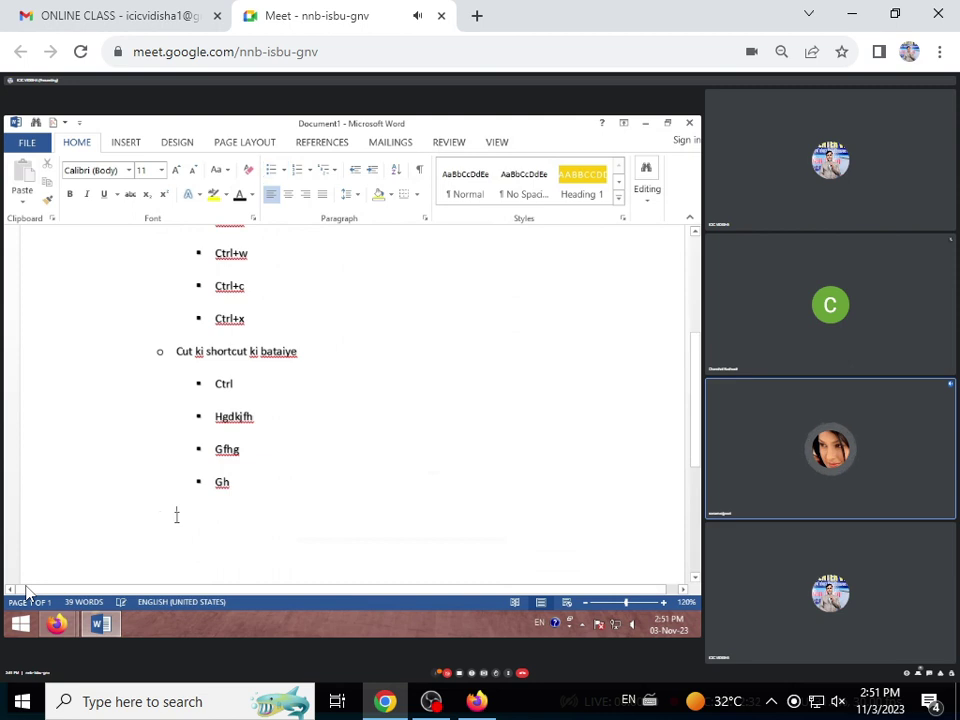
key("BackSpace")
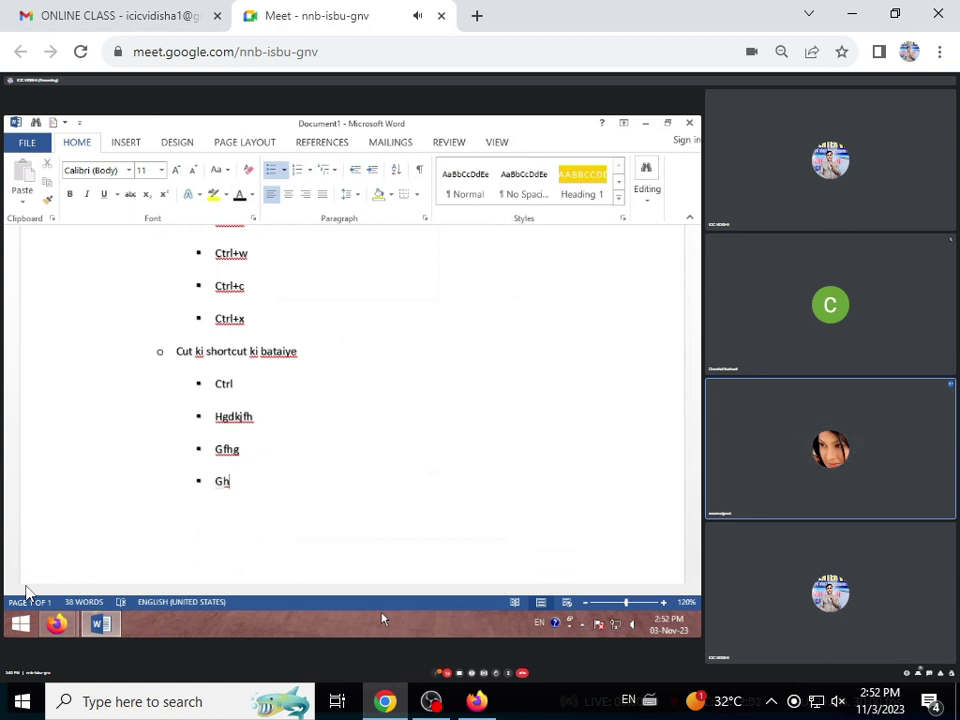
key("Return")
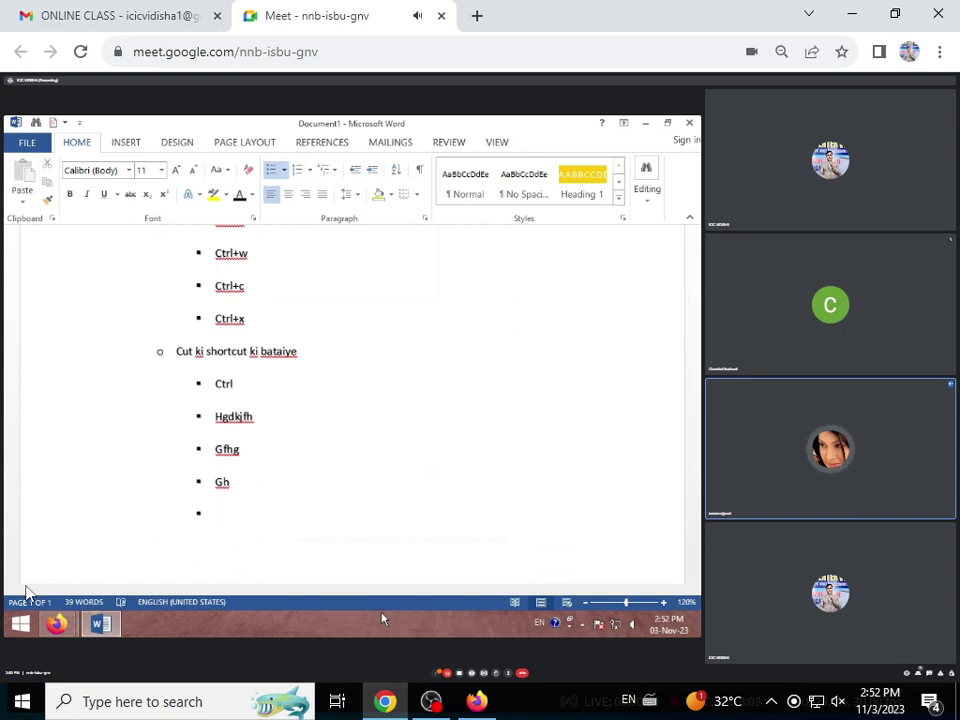
key("shift+Tab")
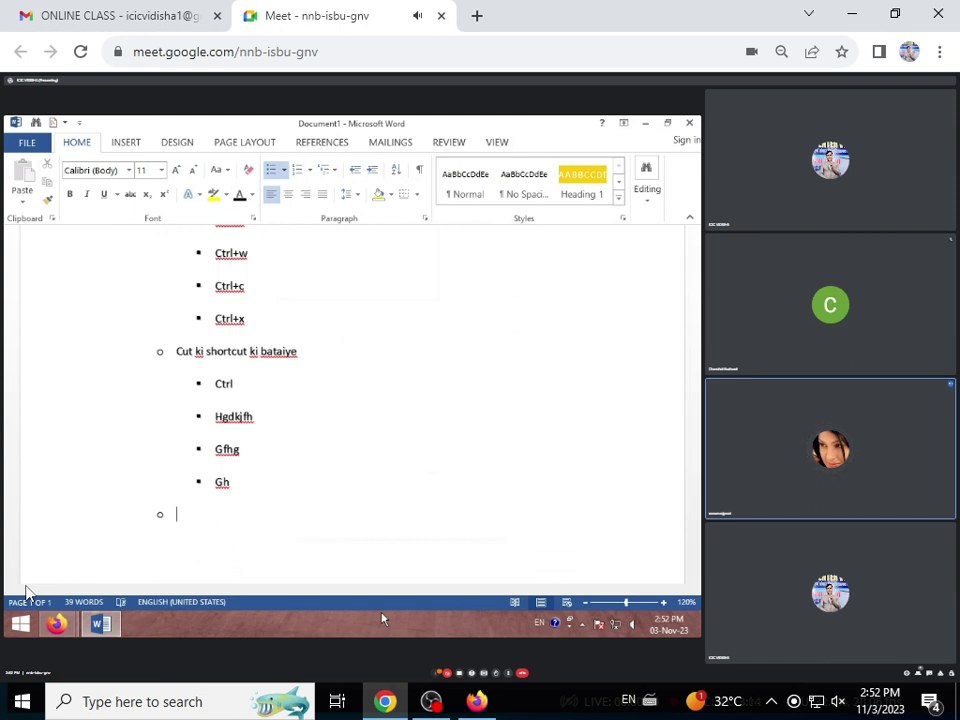
key("shift+Tab")
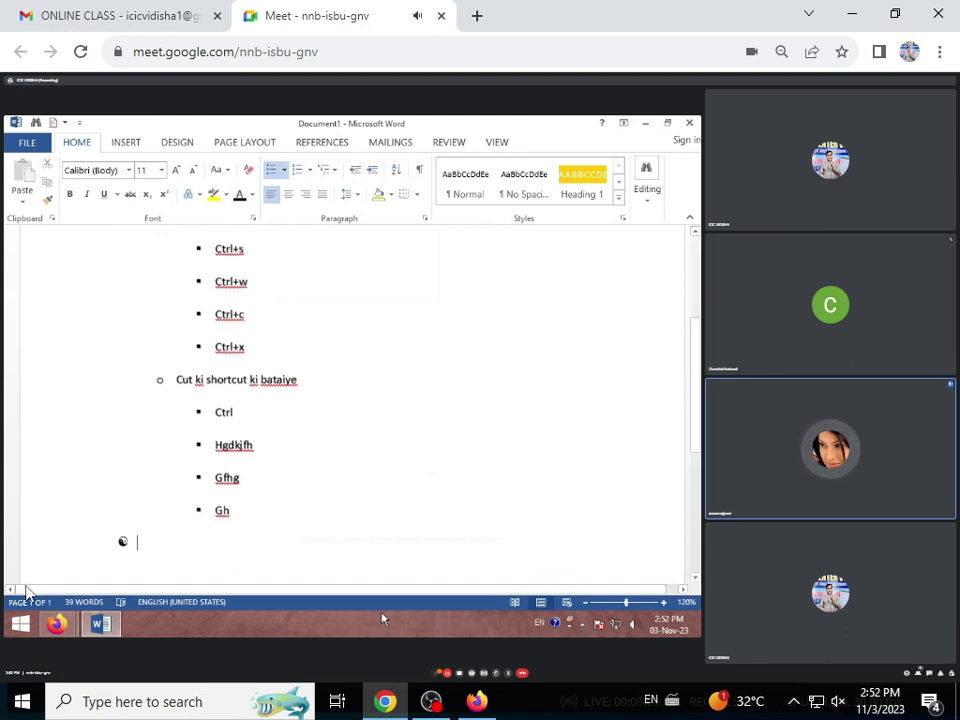
- Scroll up to the 'Choos the currect answer –' question list at the document top
scroll(300, 531, "up", 2)
scroll(203, 369, "up", 1)
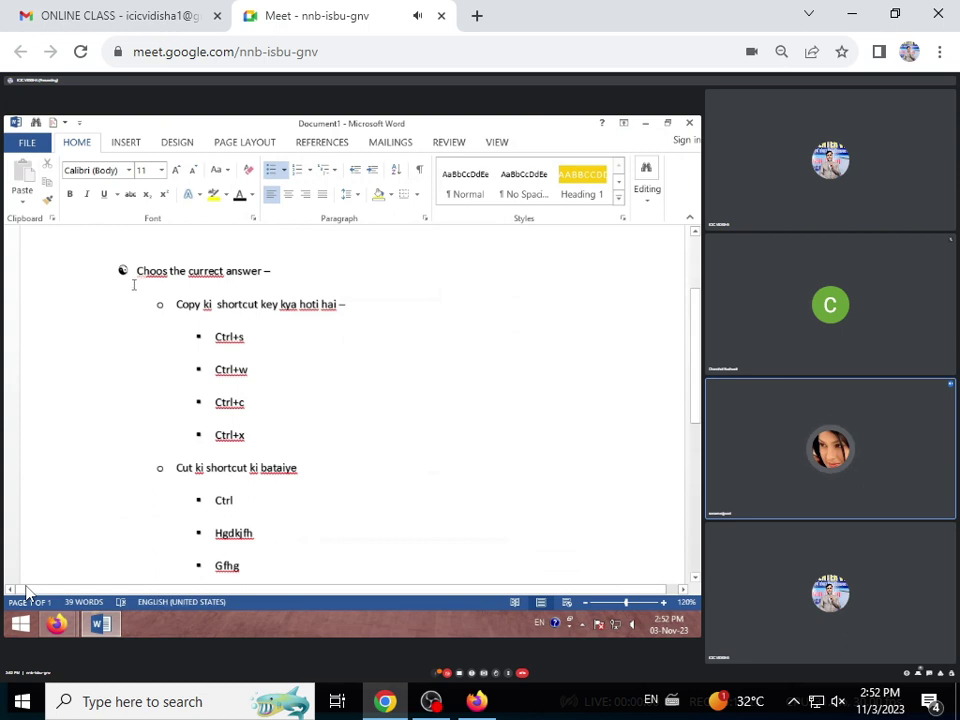